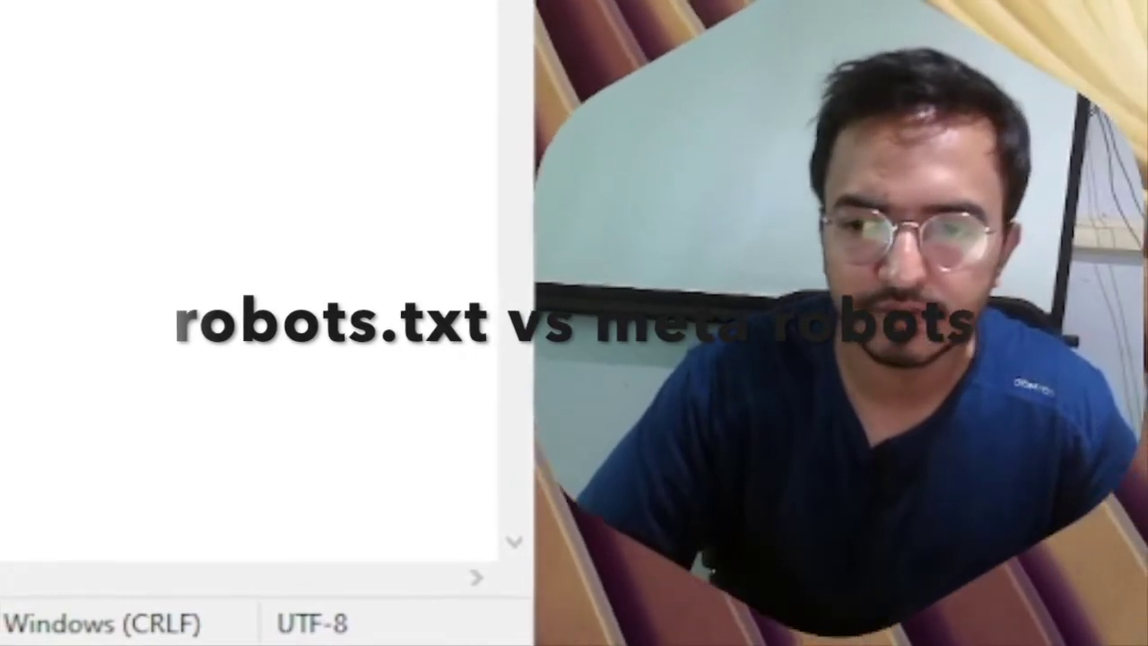
- Write a 'User-agent:' line above a 'Disallow:/' rule, capitalising the D in Disallow
left_click(222, 364)
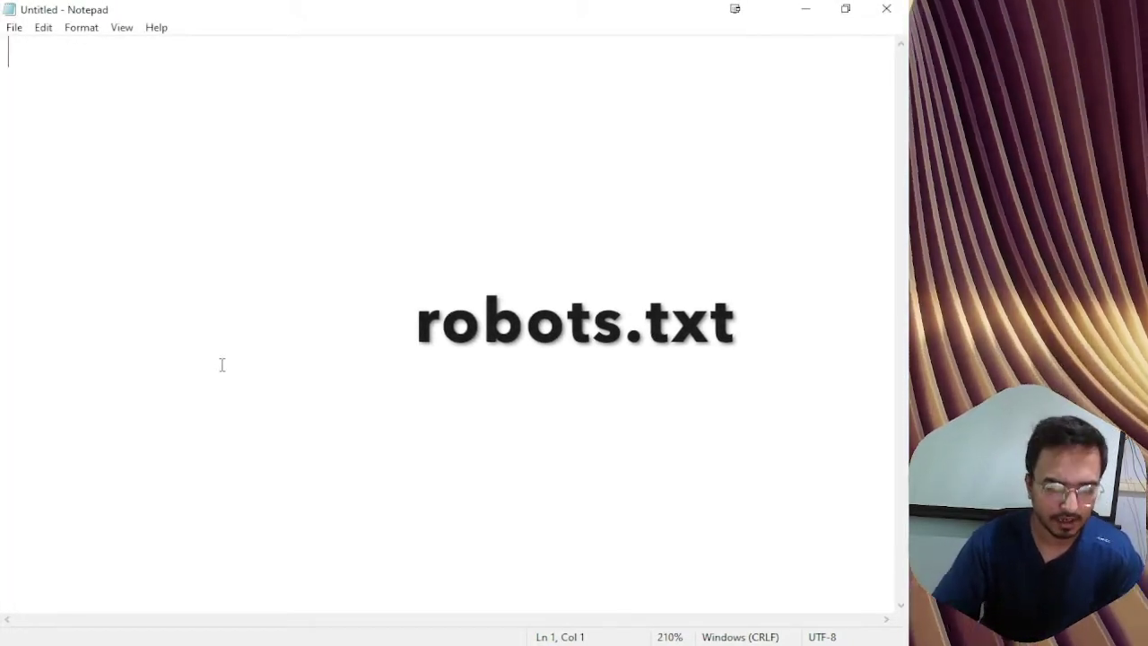
type("disallow:/")
key("Return")
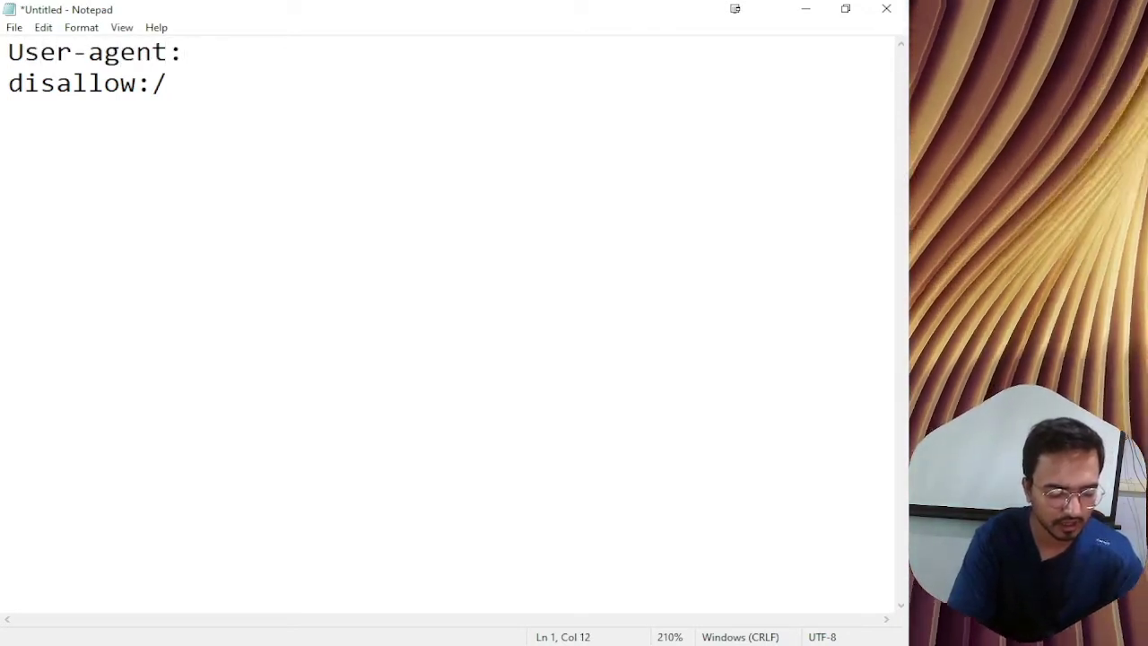
key("Delete")
type("D")
- Save the document as robots.txt on the Desktop, replacing the existing file
left_click(11, 26)
left_click(124, 122)
type("ro")
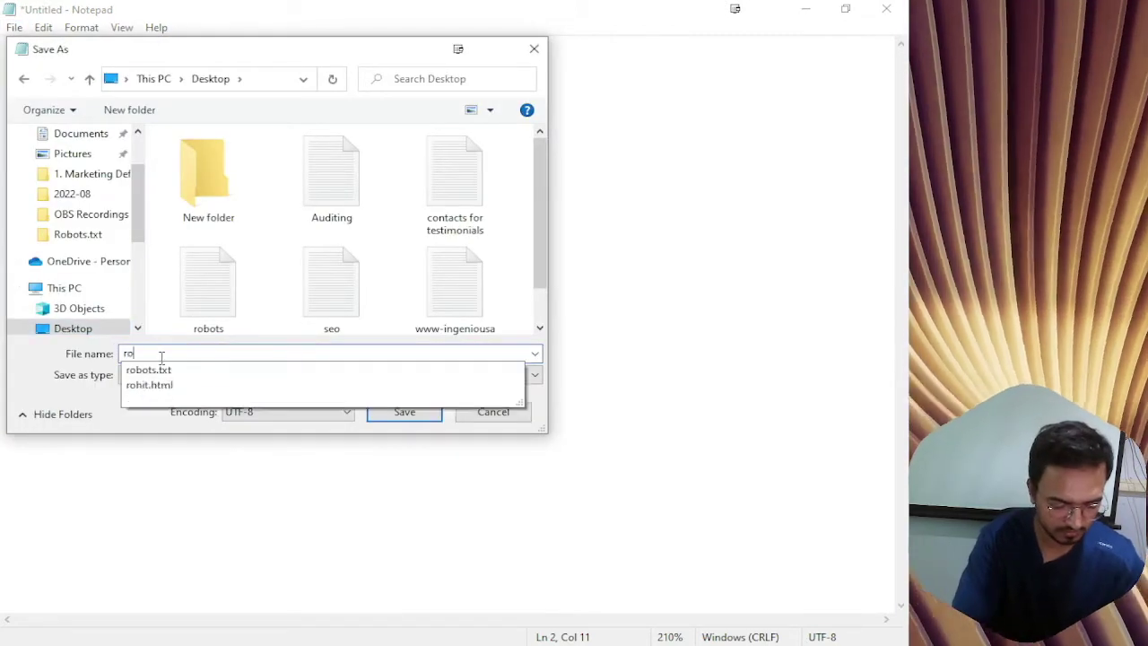
type("bots.txt")
left_click(405, 415)
left_click(497, 333)
- Add 'ingeniousacademy.in/robots.txt' below the rules and select that address line
key("Return")
key("Return")
type("ingeniousacademy.in/robots.txt")
left_click_drag(515, 153, 561, 96)
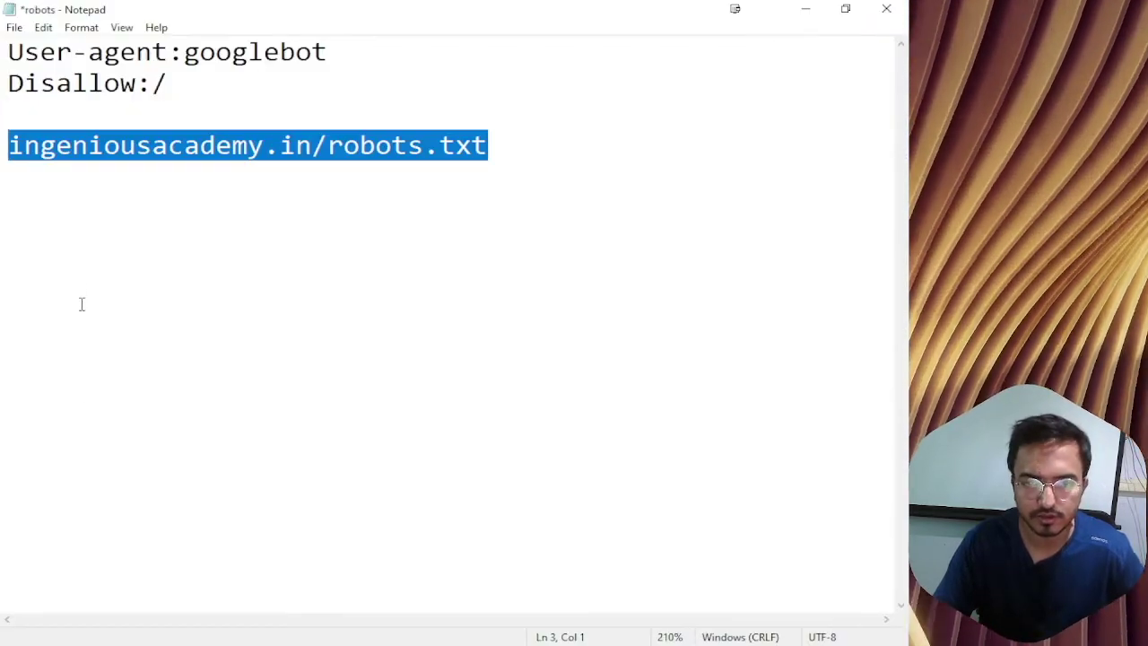
- Replace the document with an HTML skeleton of html, head and body tags on separate lines
left_click(140, 291)
key("ctrl+a")
key("BackSpace")
type("ht")
type("hrm")
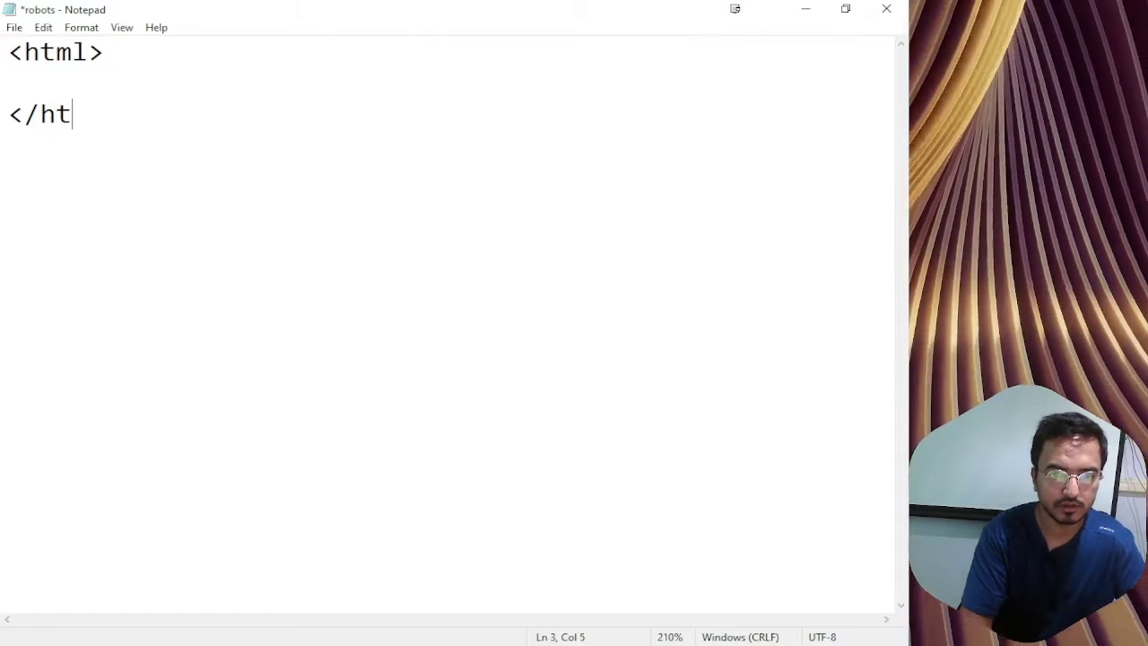
type("<head>")
key("Return")
type("</head>")
key("Return")
type("body>")
key("Return")
type("/body>")
- Insert a meta tag with name="robots" on a new line inside the head section
key("Up")
key("Up")
key("Up")
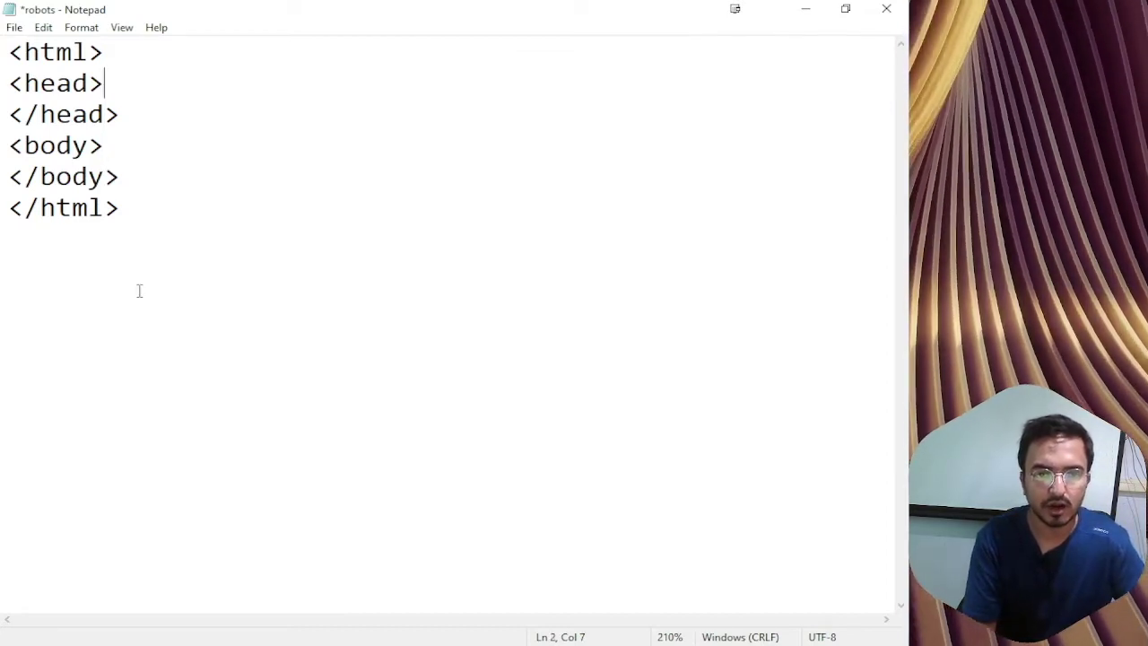
key("Return")
type("meta name=\"\"")
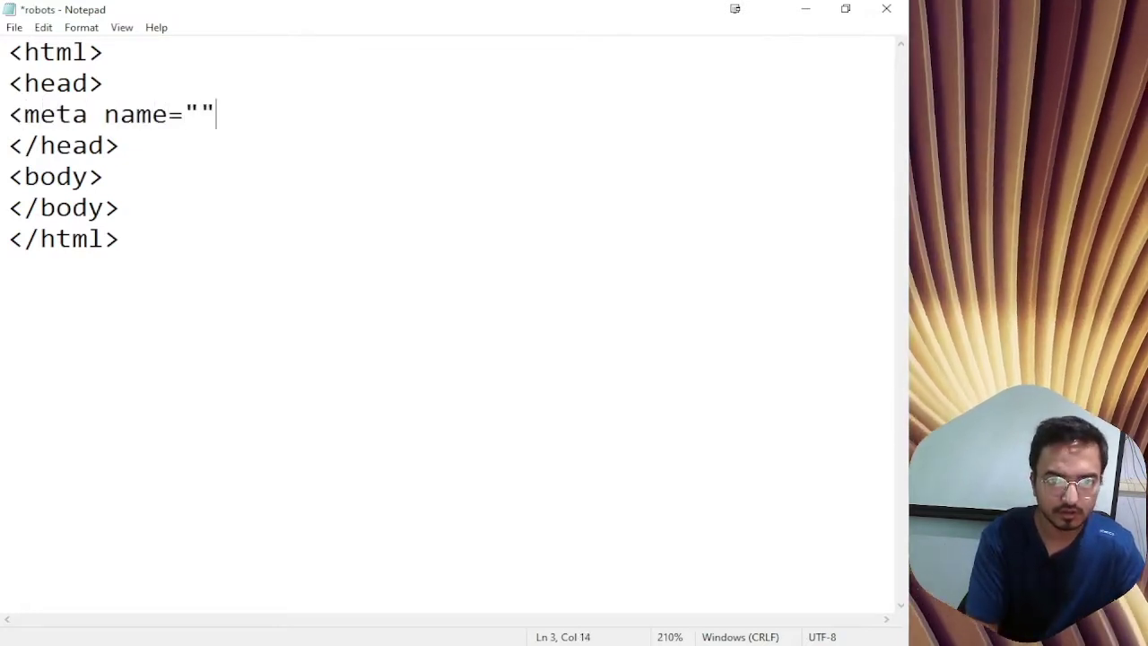
type("robots")
key("Right")
left_click(407, 122)
type("content=")
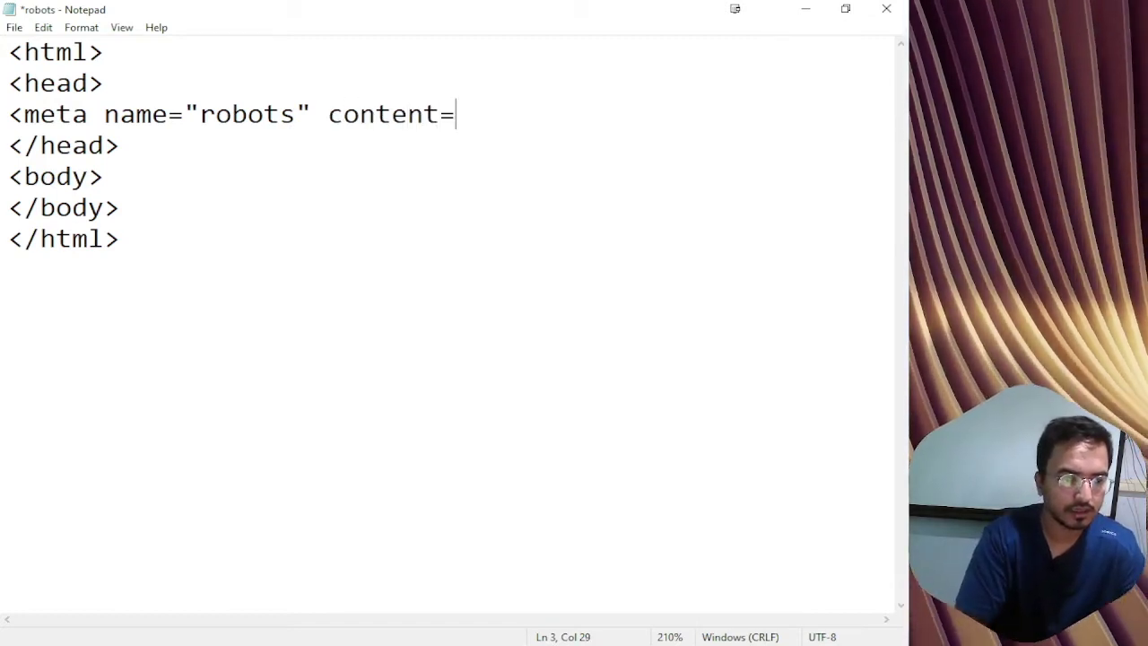
type("\"\"")
- Enter 'node' as the content value inside the meta tag's quotes, fixing a typo
key("Left")
type("nodie")
key("BackSpace")
key("BackSpace")
type("e")
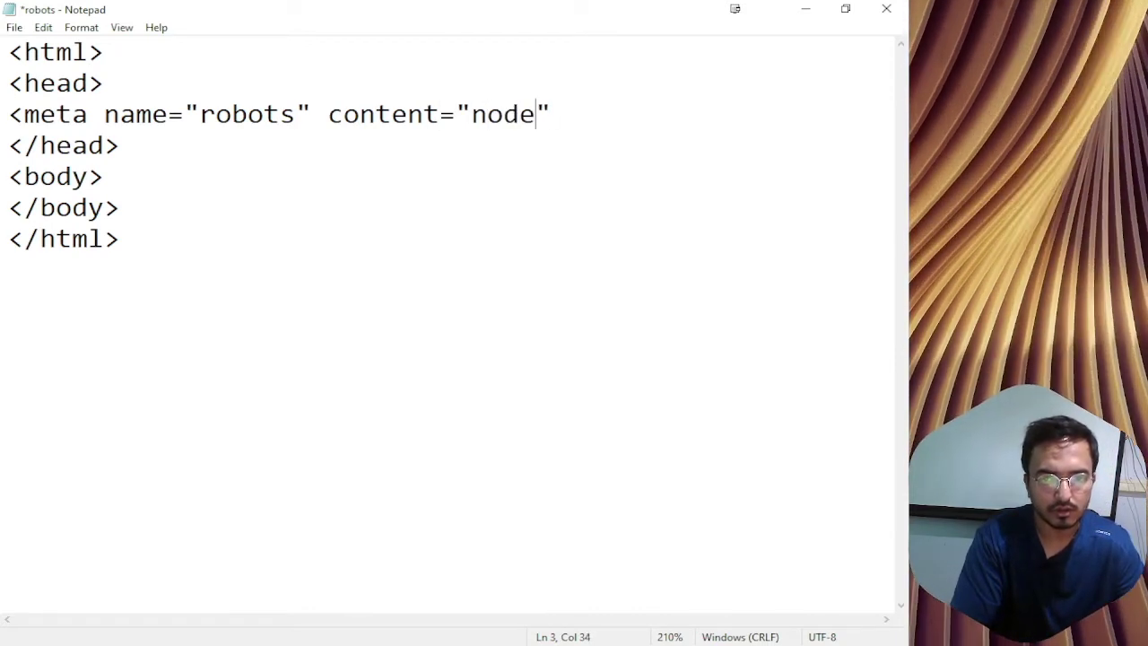